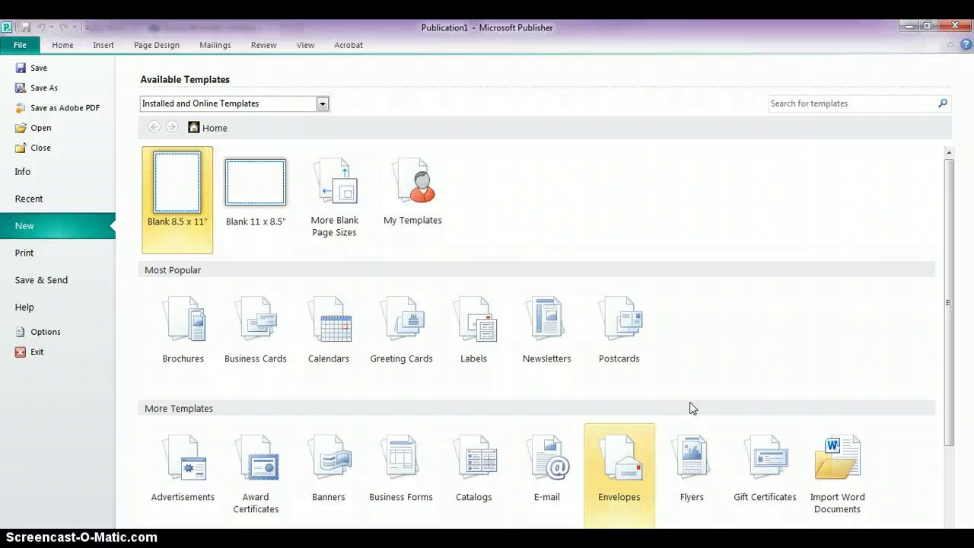
Open the Flyers templates category
{"action": "left_click", "coordinate": [949, 346]}
{"action": "left_click_drag", "start_coordinate": [949, 346], "coordinate": [949, 378]}
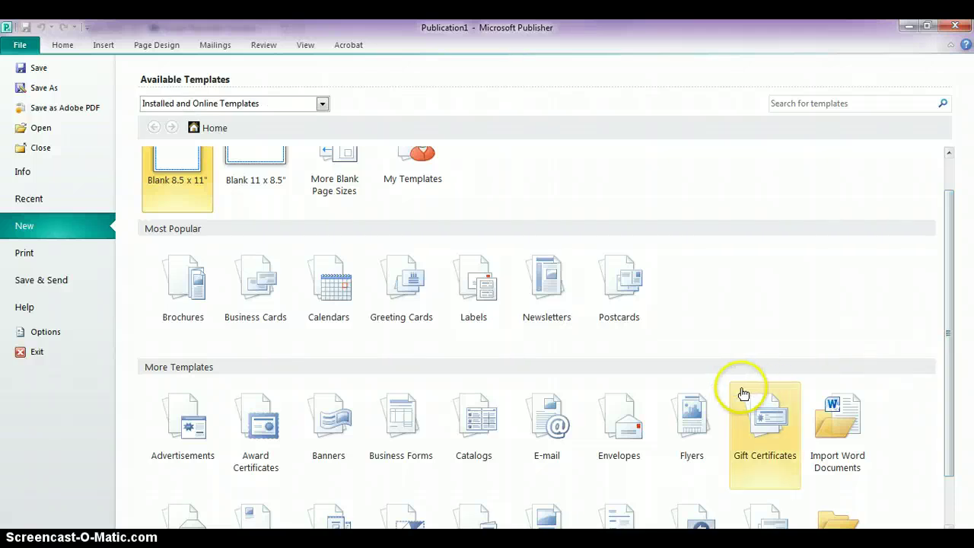
{"action": "left_click", "coordinate": [696, 419]}
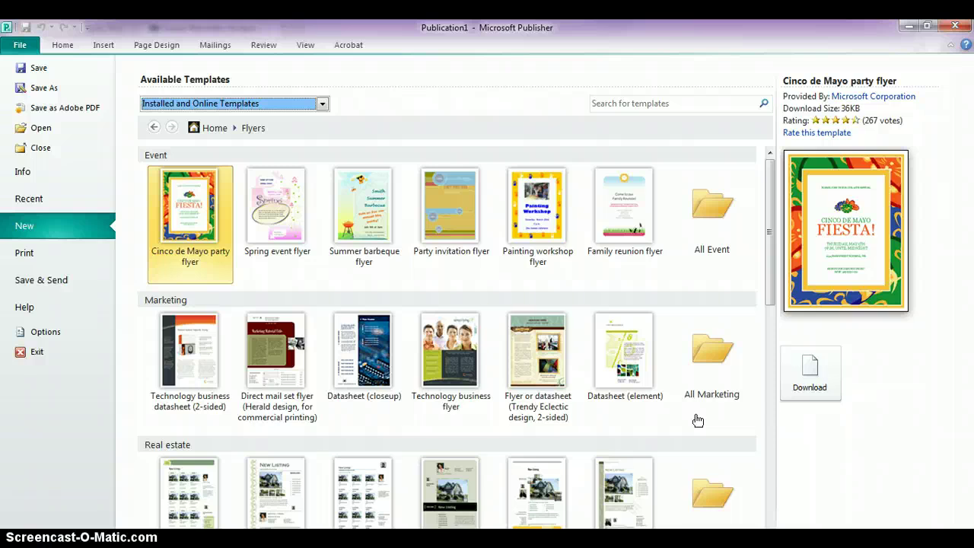
{"action": "left_click_drag", "start_coordinate": [771, 285], "coordinate": [769, 285]}
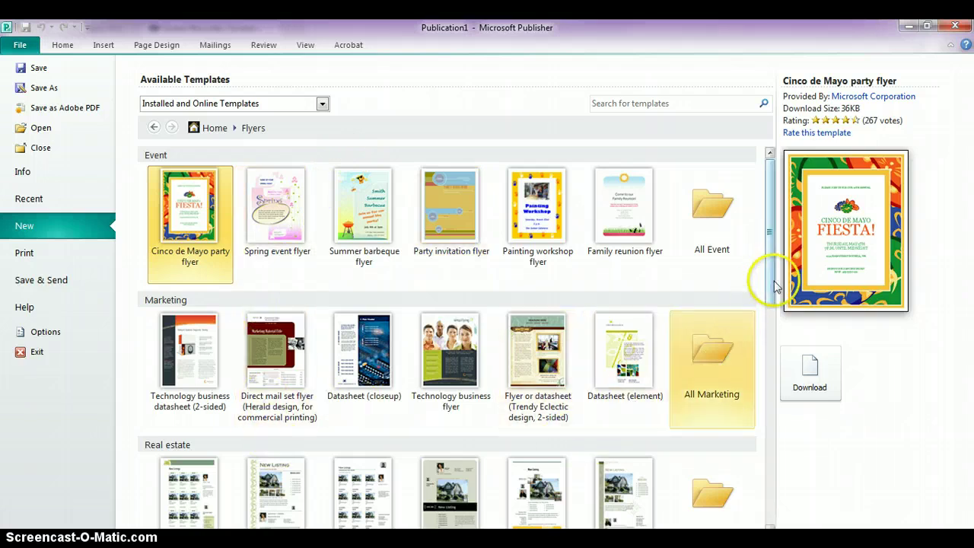
{"action": "left_click_drag", "start_coordinate": [775, 286], "coordinate": [782, 258]}
Download the Painting workshop flyer from the All Event flyers folder
{"action": "left_click", "coordinate": [722, 227]}
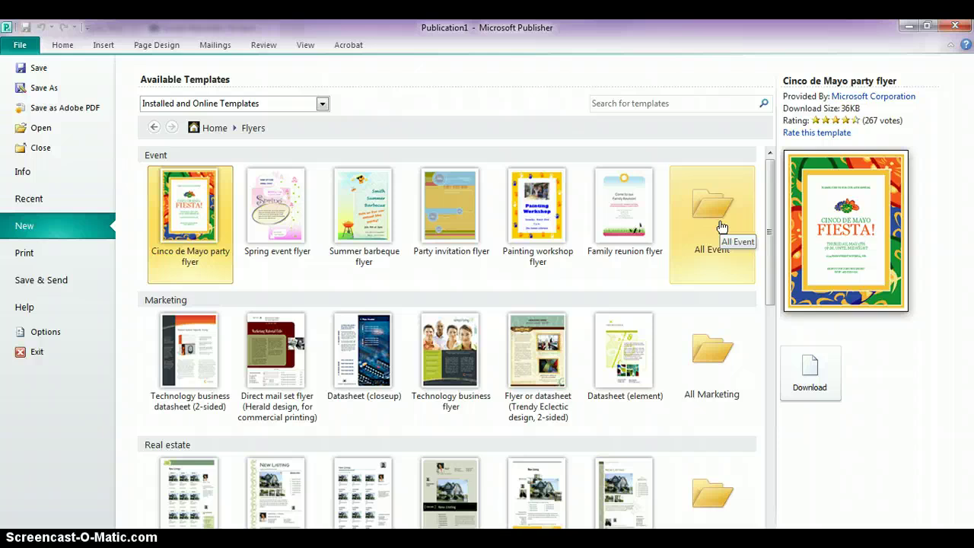
{"action": "double_click", "coordinate": [722, 227]}
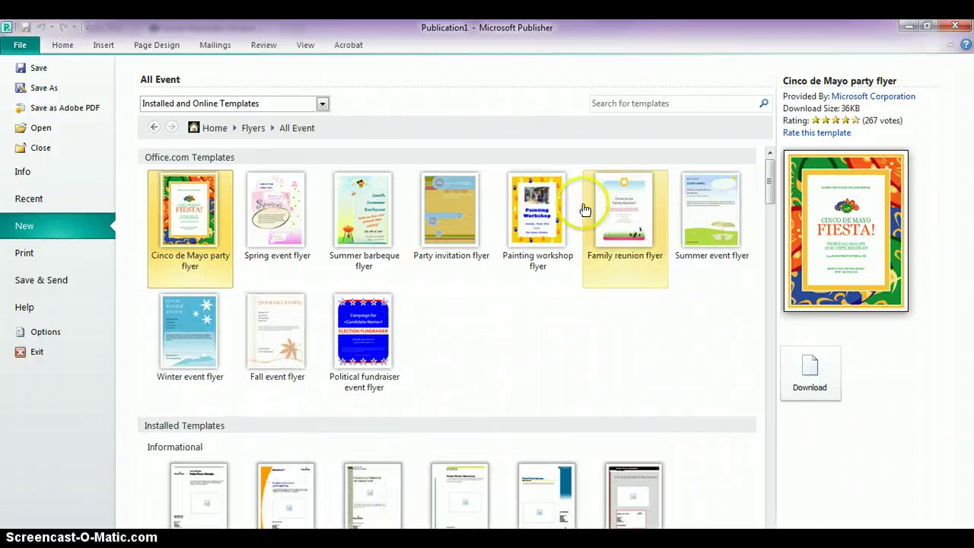
{"action": "left_click", "coordinate": [498, 204]}
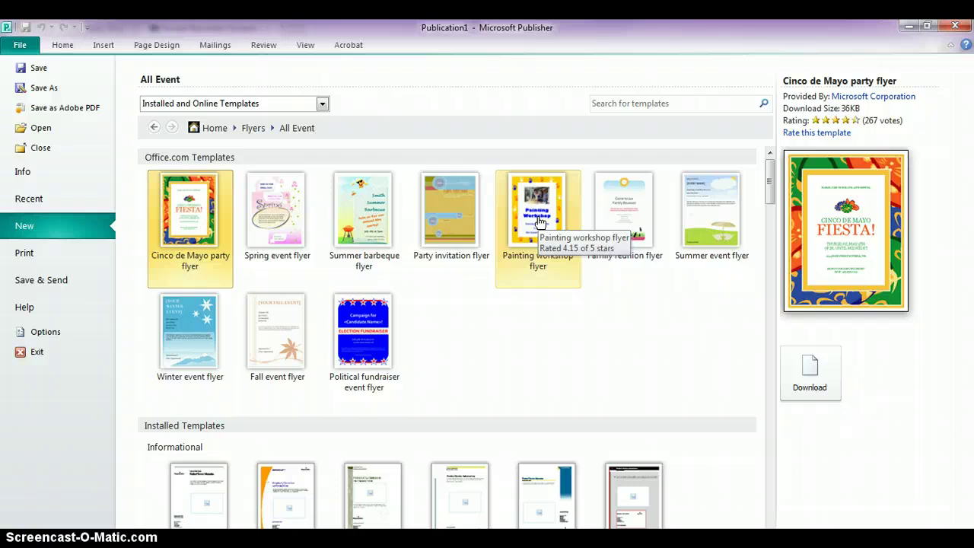
{"action": "left_click", "coordinate": [540, 222]}
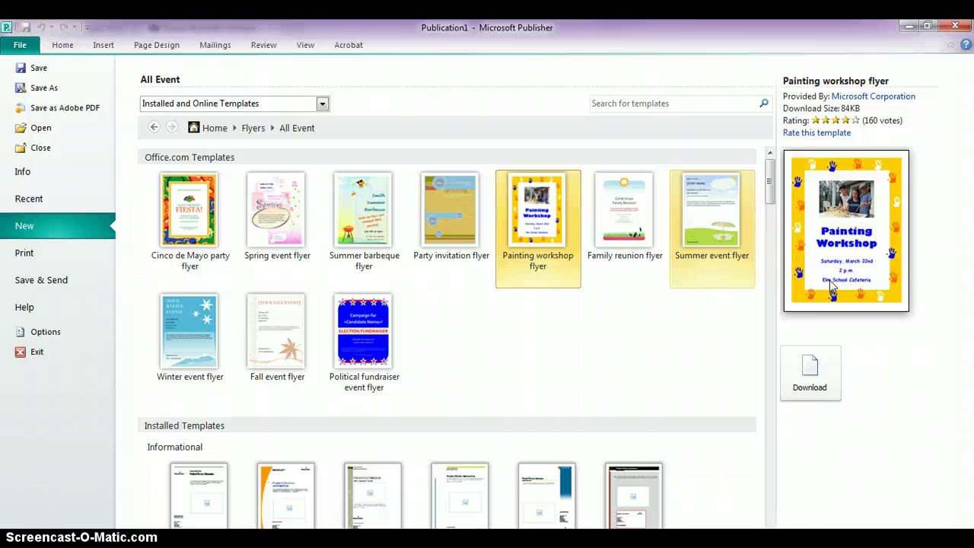
{"action": "left_click", "coordinate": [815, 371]}
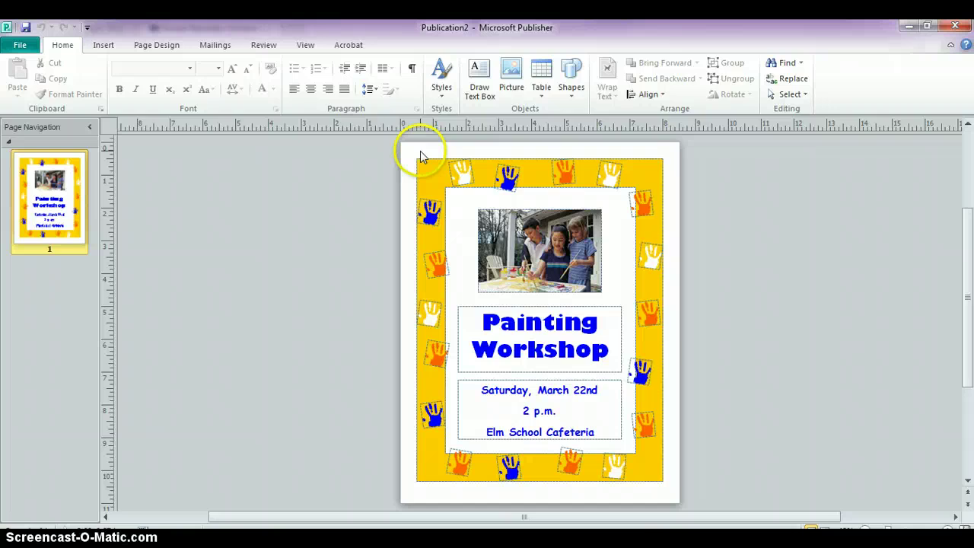
Inspect the border hand pictures, the yellow border, the children's painting photo and the title box
{"action": "left_click", "coordinate": [439, 220]}
{"action": "left_click", "coordinate": [461, 176]}
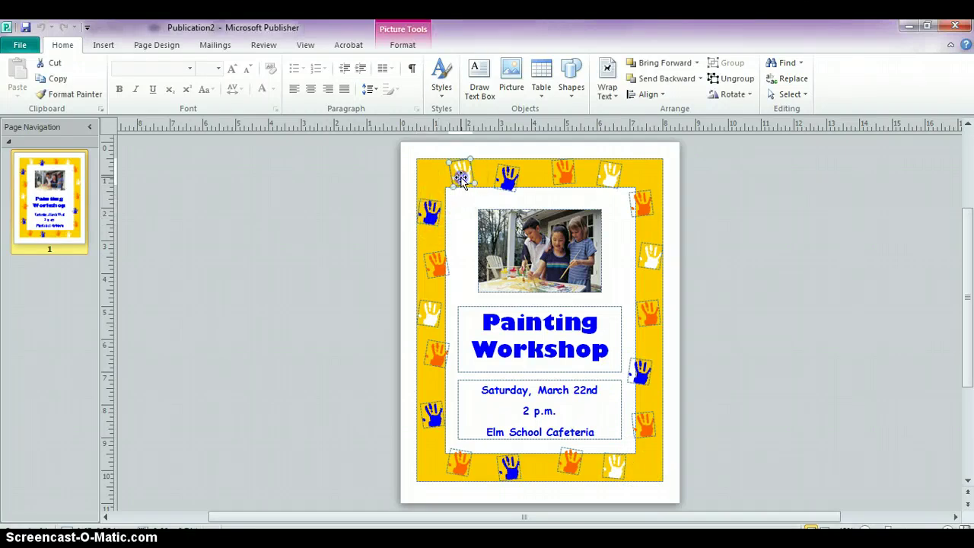
{"action": "left_click", "coordinate": [509, 175]}
{"action": "left_click", "coordinate": [565, 177]}
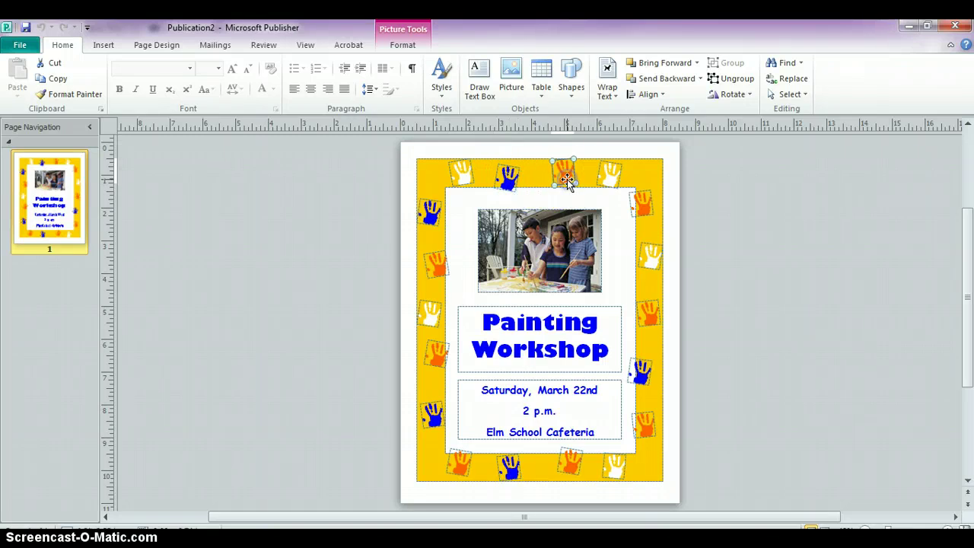
{"action": "left_click", "coordinate": [662, 173]}
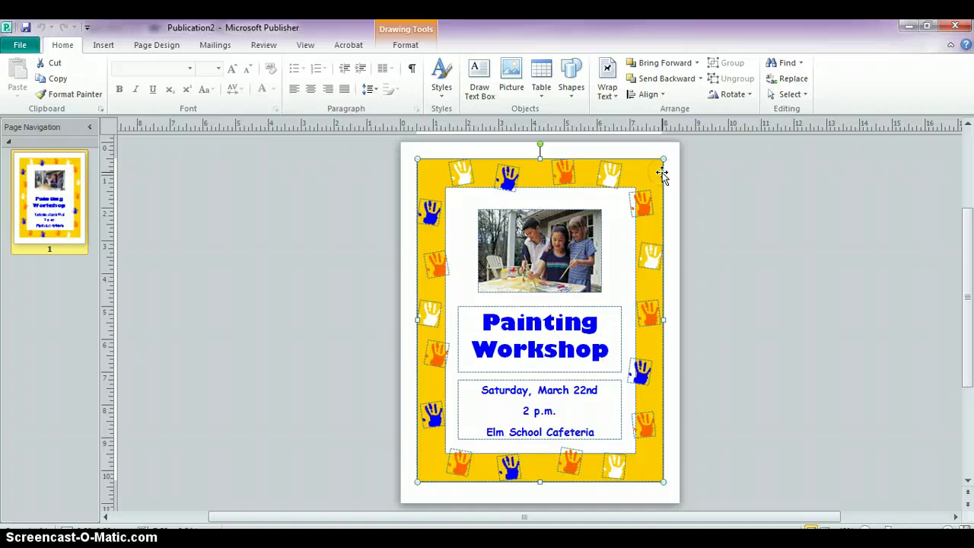
{"action": "left_click", "coordinate": [559, 223]}
{"action": "left_click", "coordinate": [560, 230]}
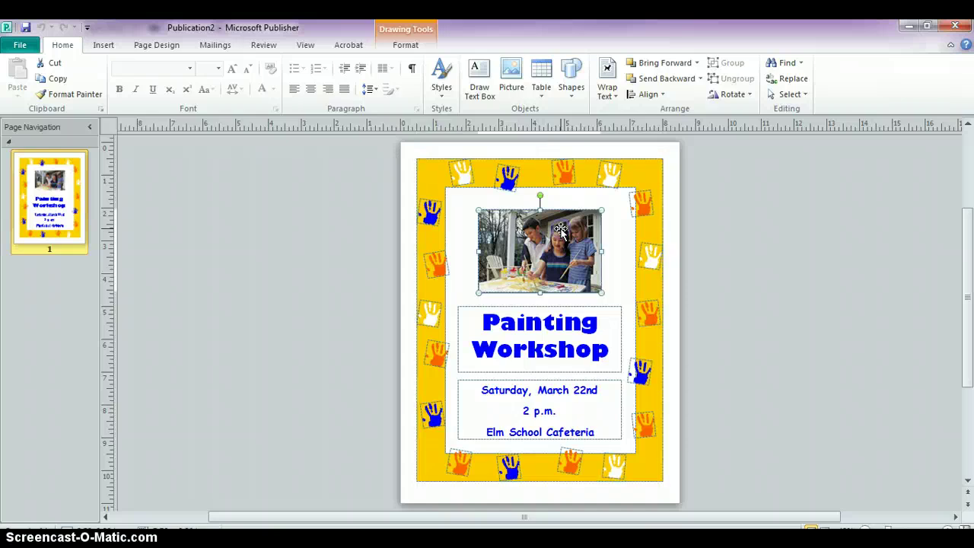
{"action": "left_click", "coordinate": [554, 332]}
Replace the Painting Workshop title with 'Open' and 'House' on two lines
{"action": "left_click", "coordinate": [556, 394]}
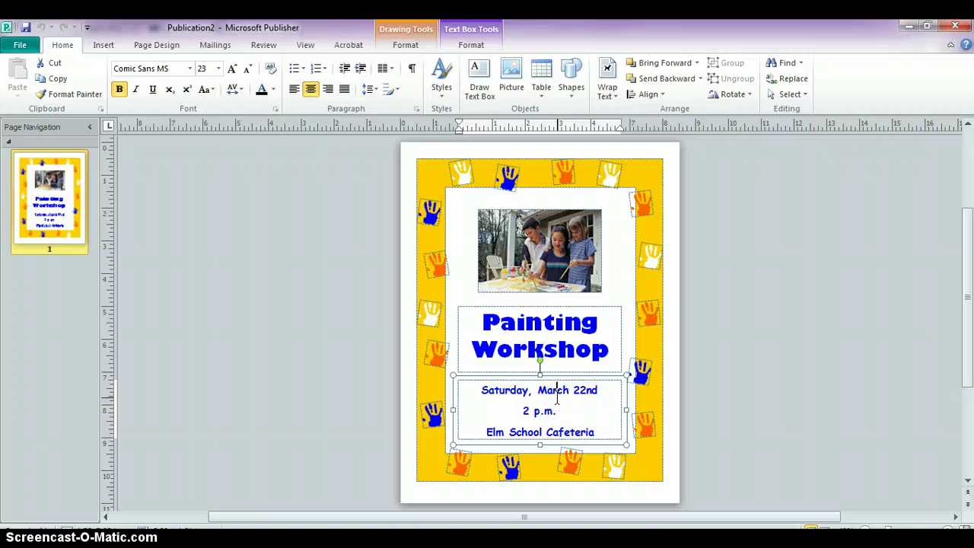
{"action": "left_click", "coordinate": [620, 337]}
{"action": "left_click", "coordinate": [613, 344]}
{"action": "triple_click", "coordinate": [612, 344]}
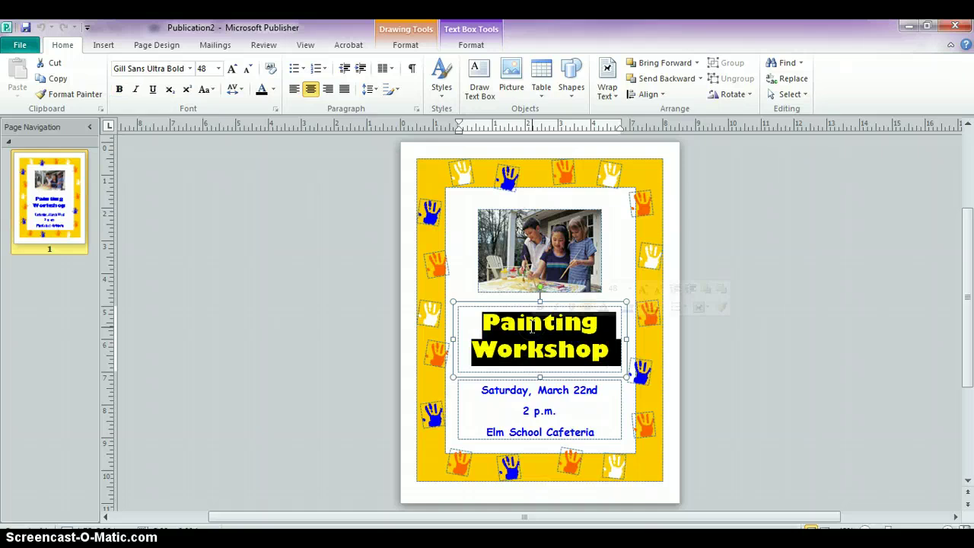
{"action": "type", "text": "Open"}
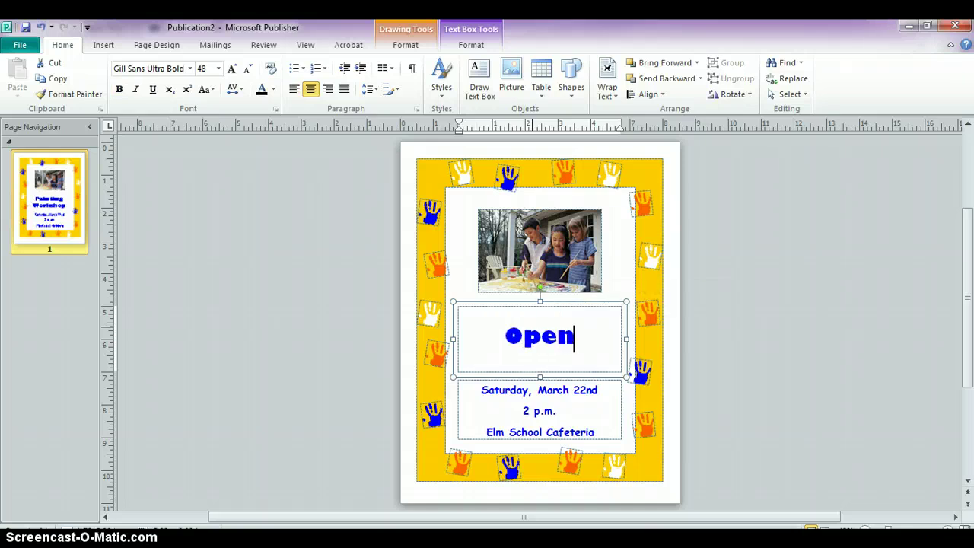
{"action": "key", "text": "Return"}
{"action": "type", "text": "House"}
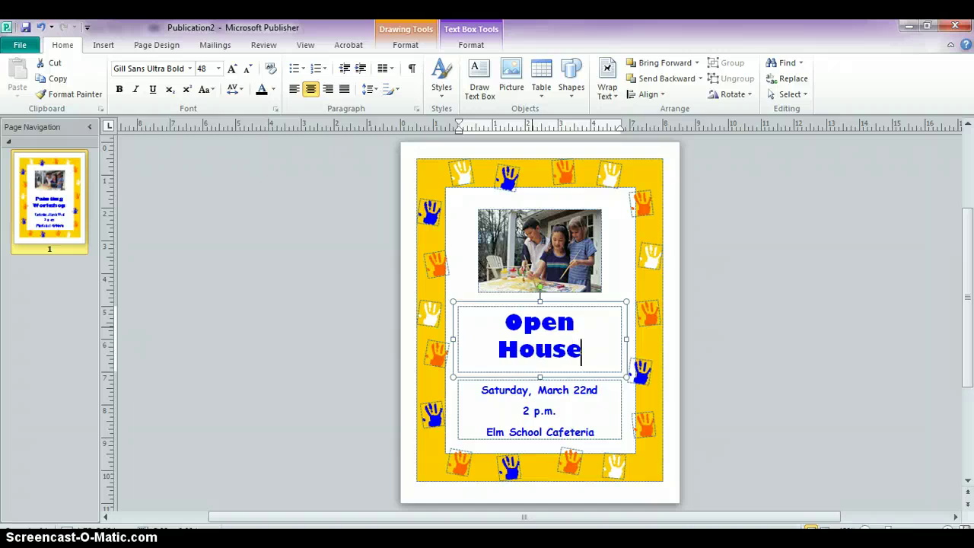
{"action": "left_click", "coordinate": [597, 414]}
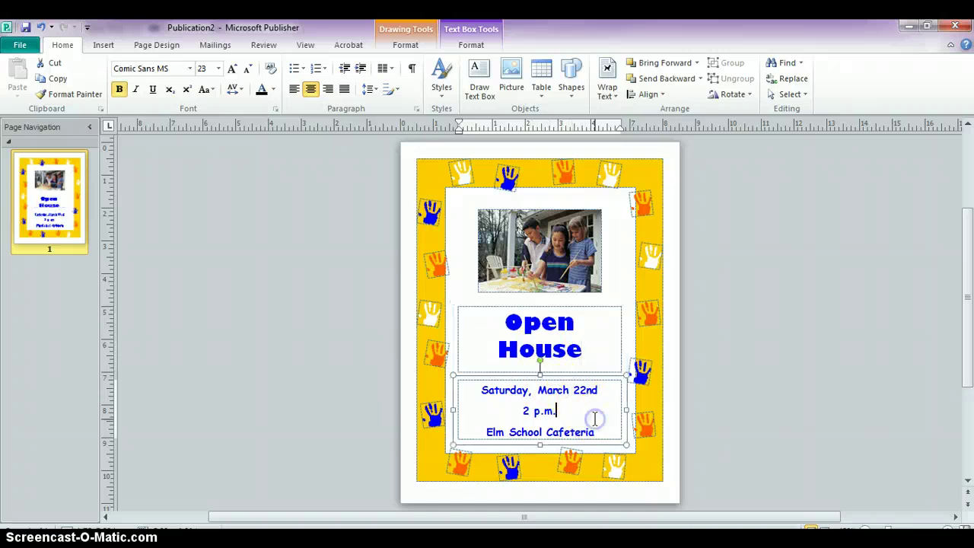
Replace the date, time and place lines with 'October 29' and '7 PM @ MS'
{"action": "left_click_drag", "start_coordinate": [598, 431], "coordinate": [487, 390]}
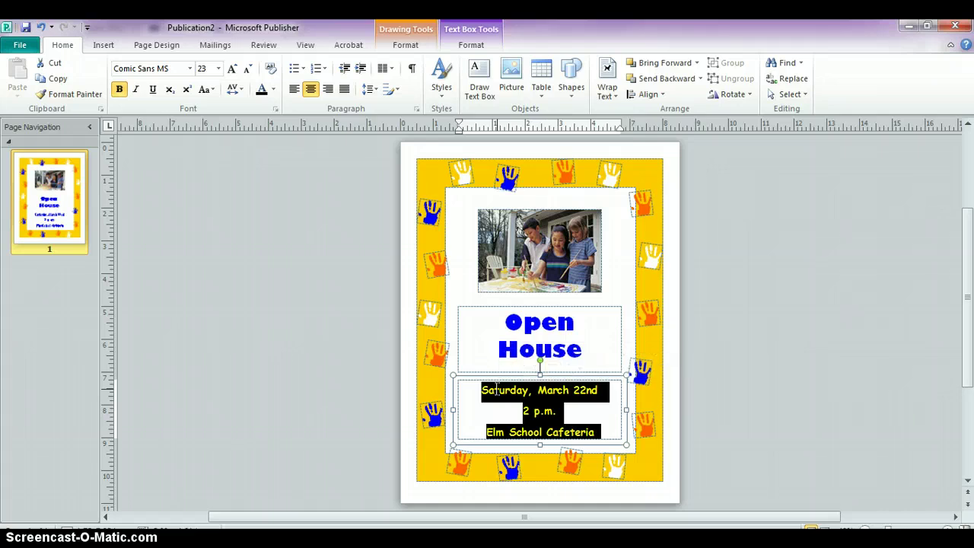
{"action": "type", "text": "October 29"}
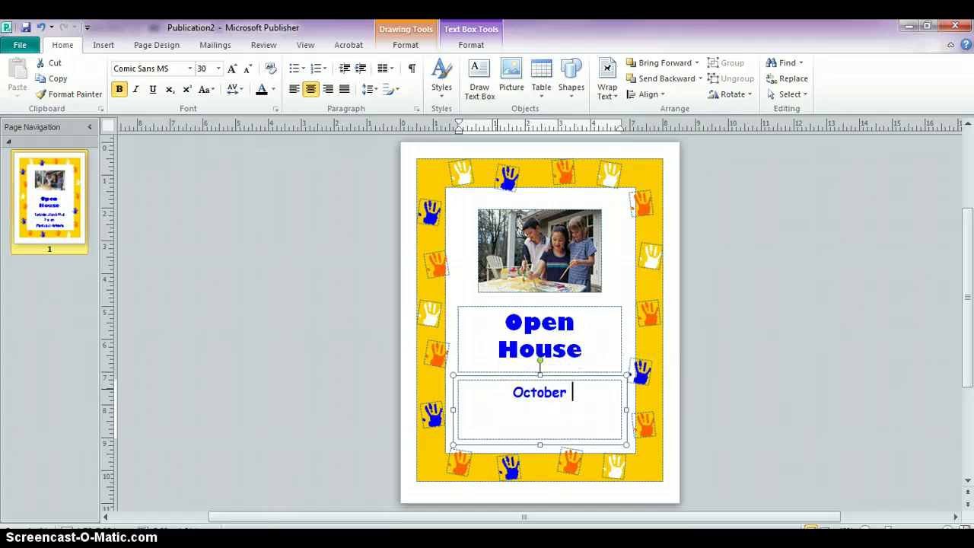
{"action": "key", "text": "Return"}
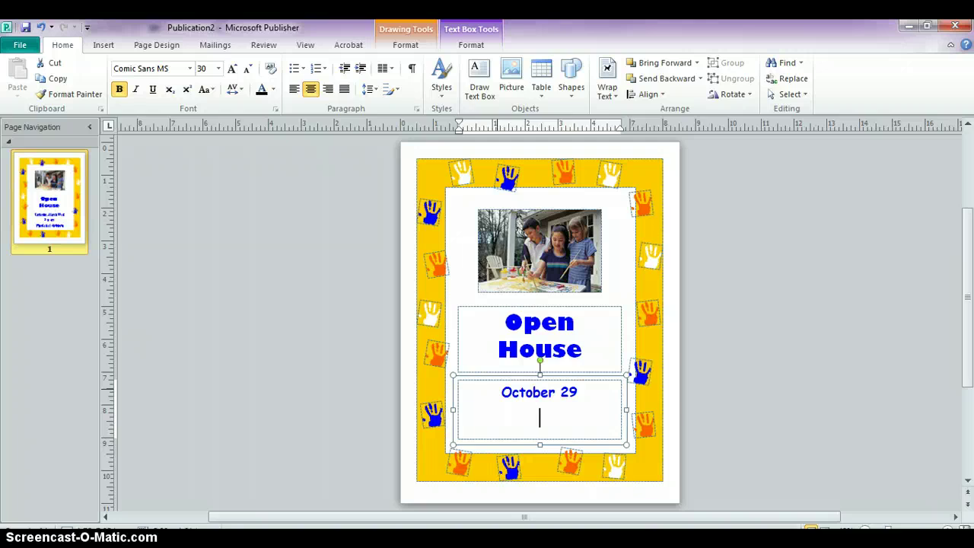
{"action": "type", "text": "7 PM @ MS"}
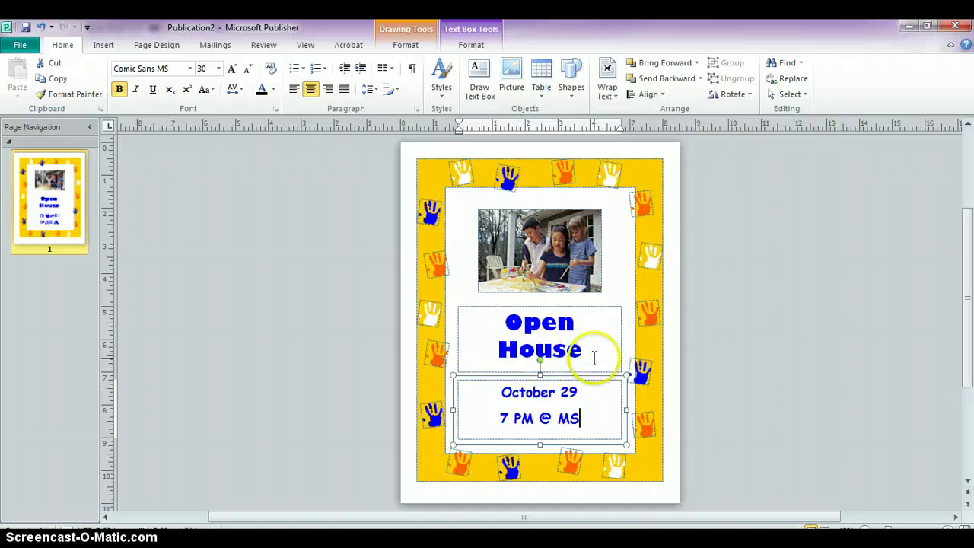
{"action": "left_click_drag", "start_coordinate": [591, 354], "coordinate": [509, 326]}
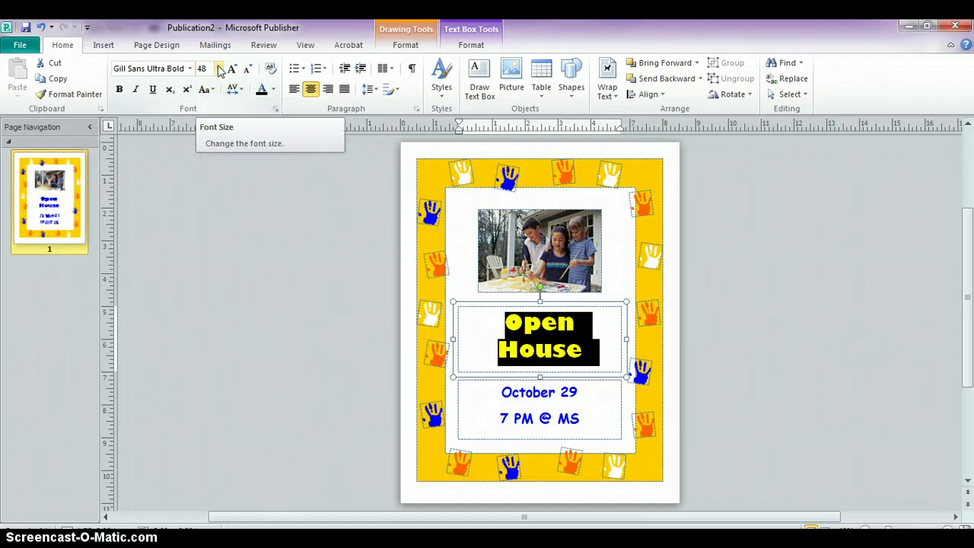
Set the Open House title's font colour to standard Red
{"action": "left_click", "coordinate": [273, 89]}
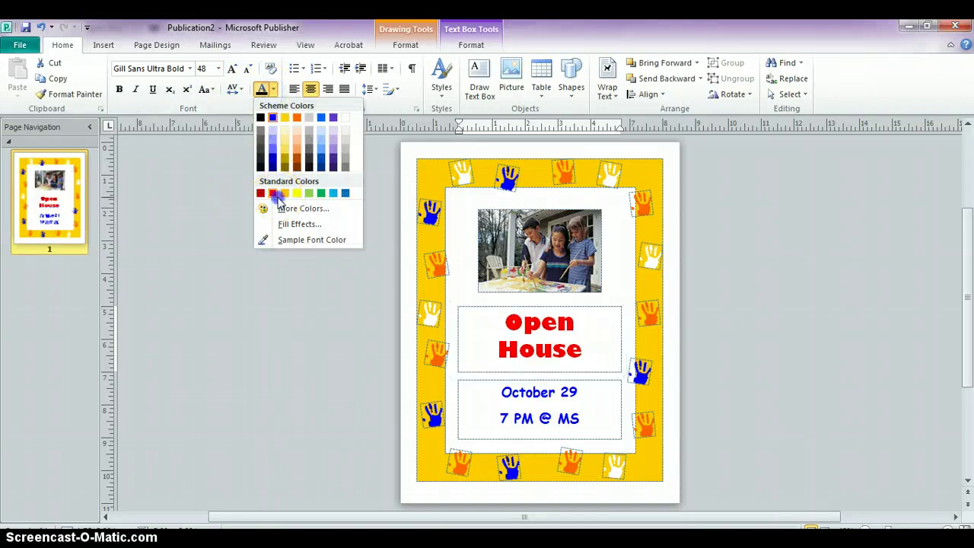
{"action": "left_click", "coordinate": [272, 192]}
{"action": "left_click", "coordinate": [475, 315]}
{"action": "left_click", "coordinate": [534, 276]}
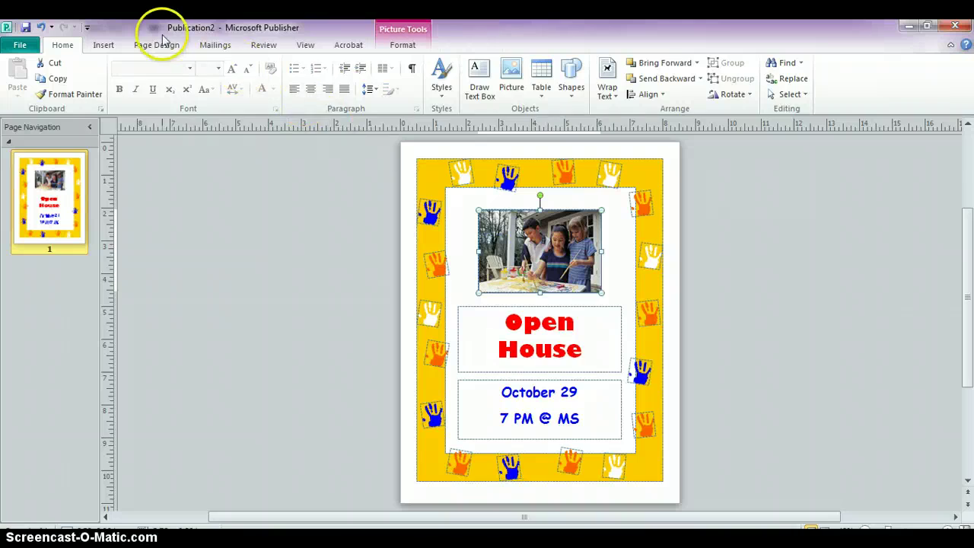
{"action": "left_click", "coordinate": [104, 45]}
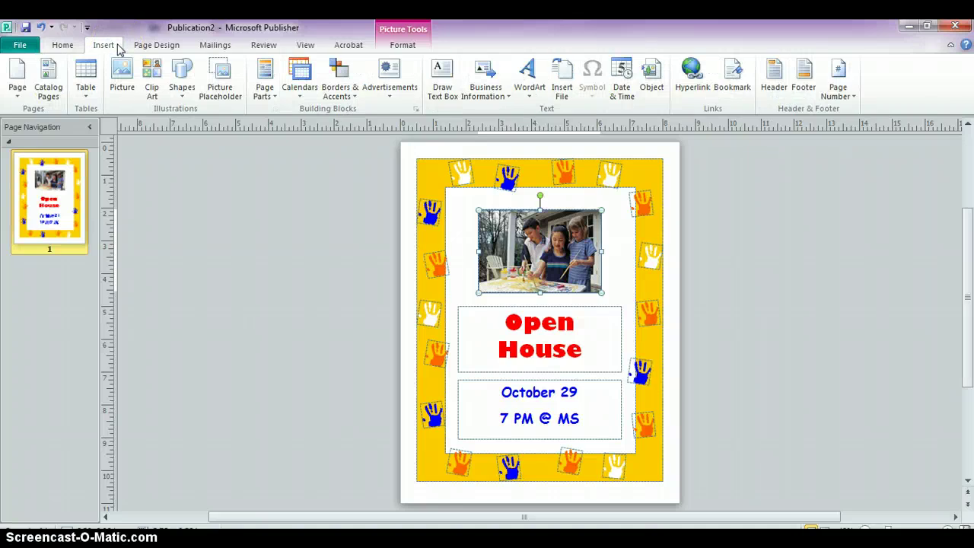
Swap the children's photo for the yellow school bus clip art found by searching 'school'
{"action": "left_click", "coordinate": [151, 76]}
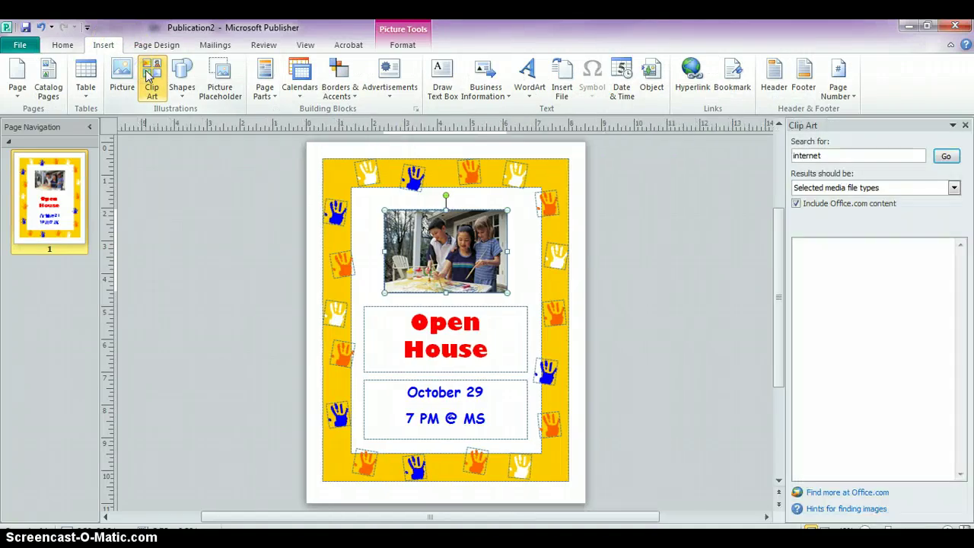
{"action": "left_click_drag", "start_coordinate": [859, 154], "coordinate": [783, 163]}
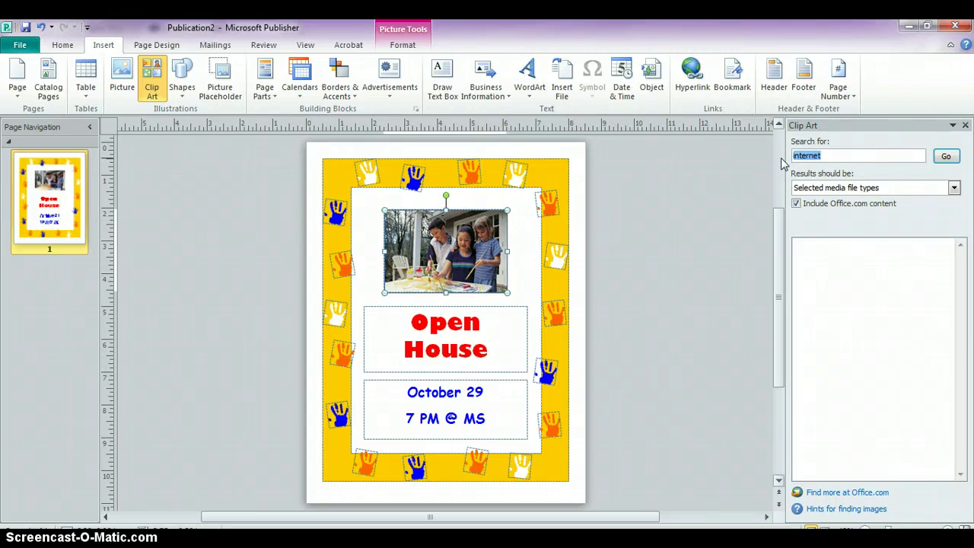
{"action": "type", "text": "school"}
{"action": "key", "text": "Return"}
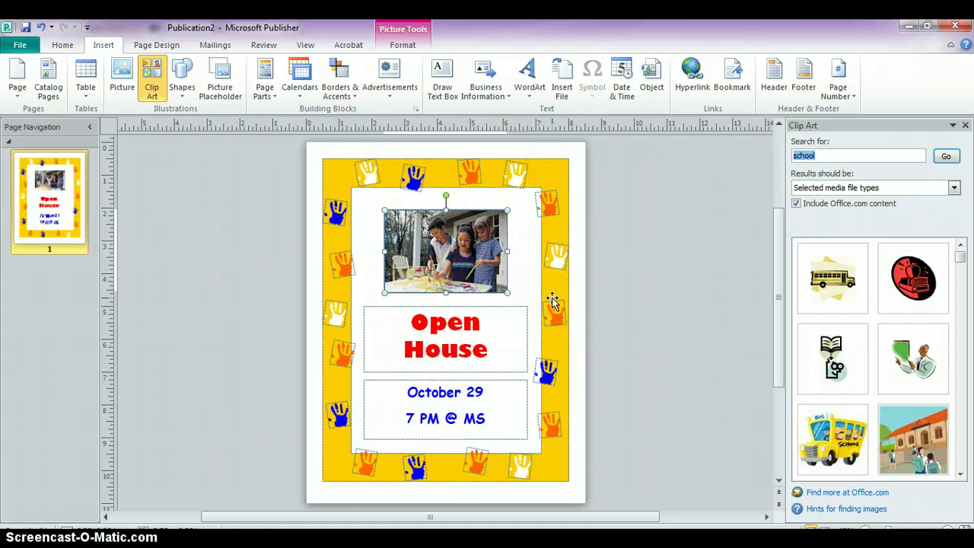
{"action": "left_click", "coordinate": [515, 253]}
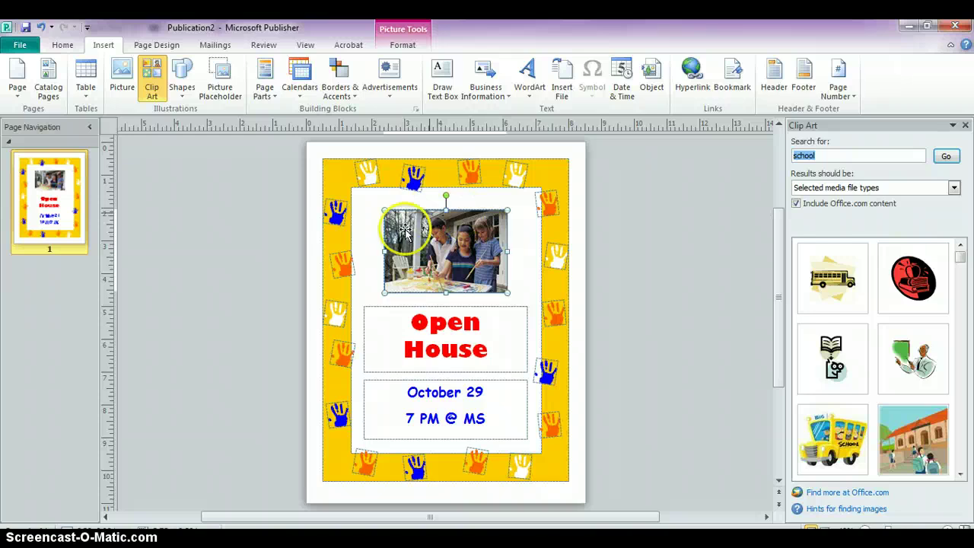
{"action": "left_click", "coordinate": [446, 218]}
{"action": "left_click", "coordinate": [805, 464]}
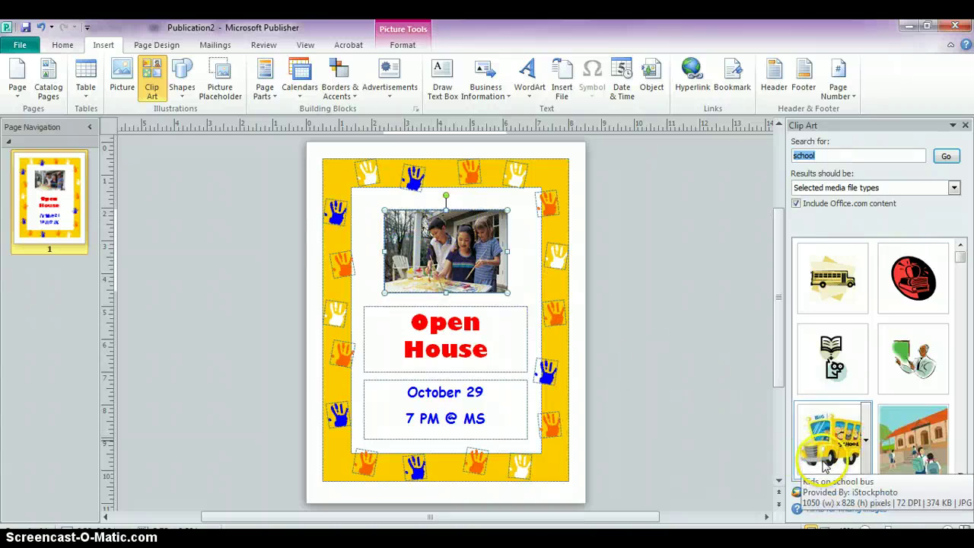
{"action": "left_click", "coordinate": [824, 466]}
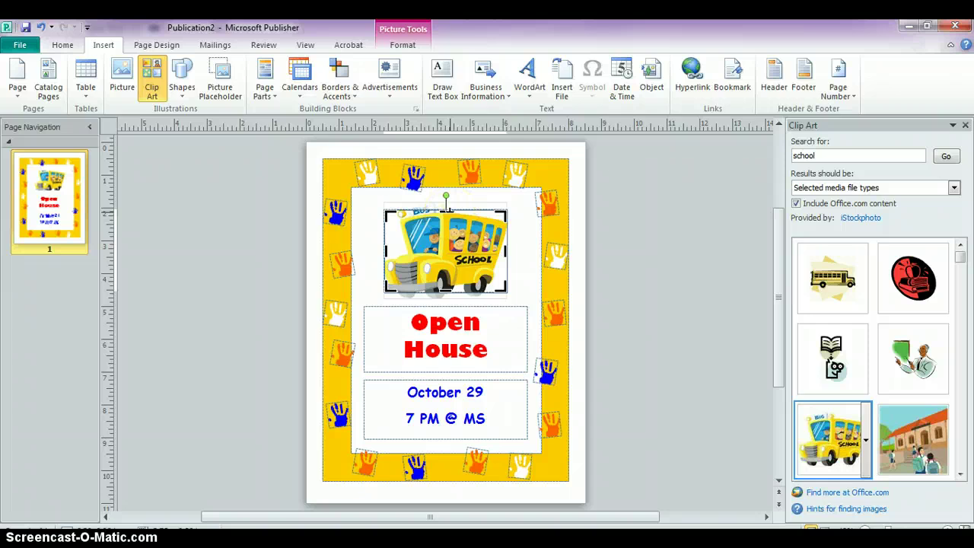
Uncrop the bus picture's top and bottom so the BUS sign and wheels show
{"action": "left_click_drag", "start_coordinate": [450, 210], "coordinate": [450, 201]}
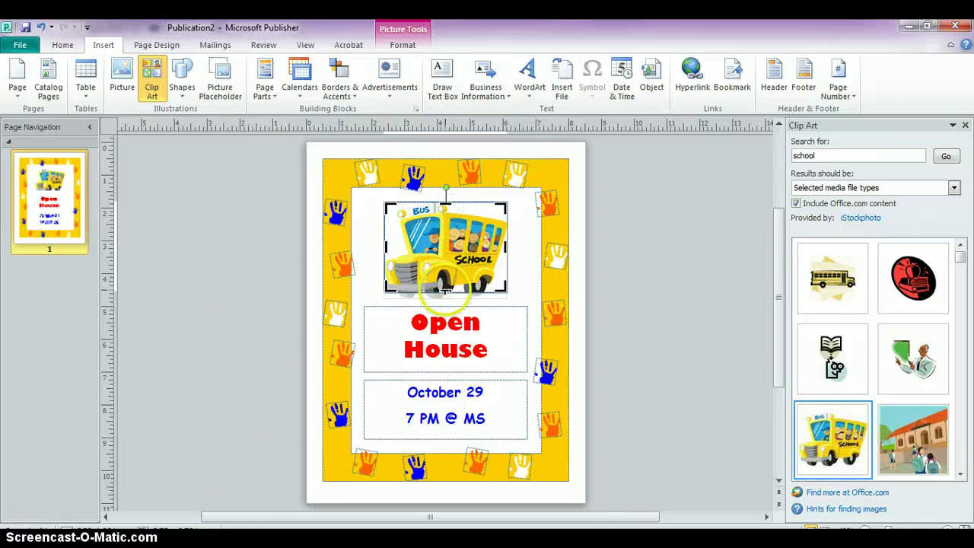
{"action": "left_click_drag", "start_coordinate": [446, 289], "coordinate": [446, 297]}
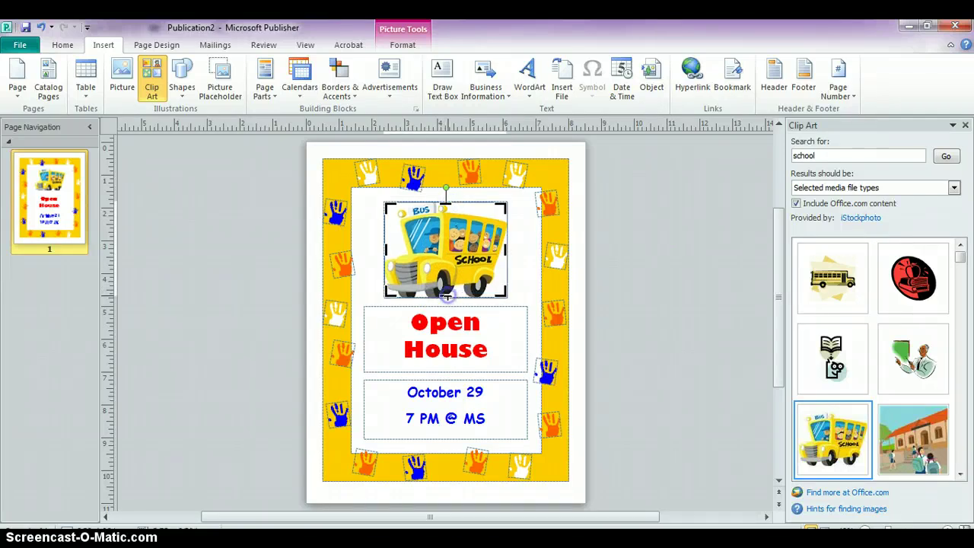
{"action": "left_click", "coordinate": [524, 284]}
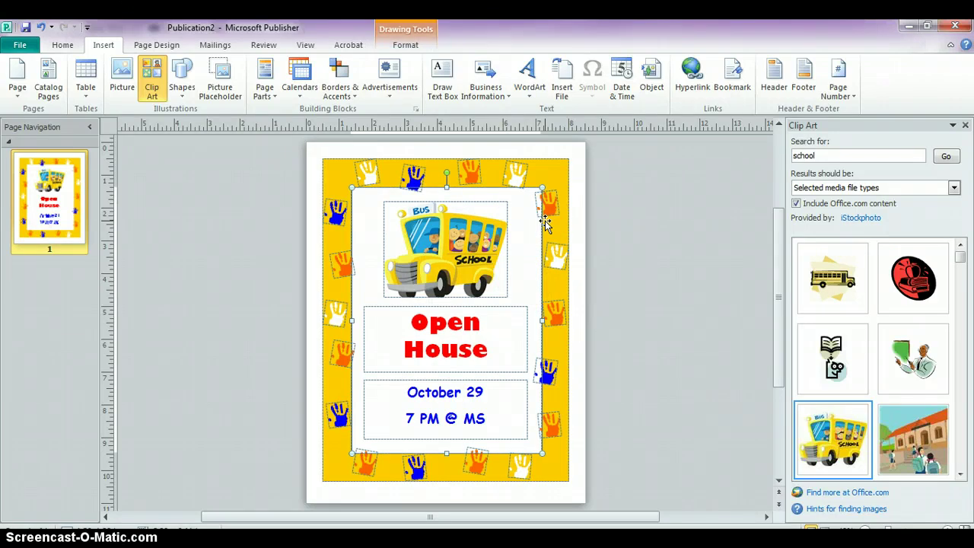
{"action": "left_click", "coordinate": [547, 191]}
{"action": "left_click", "coordinate": [548, 173]}
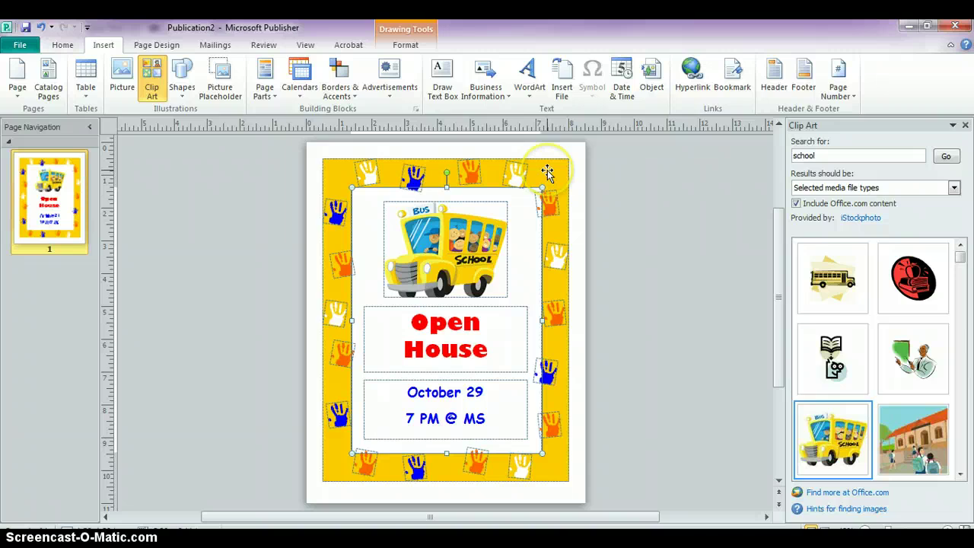
{"action": "left_click", "coordinate": [547, 173]}
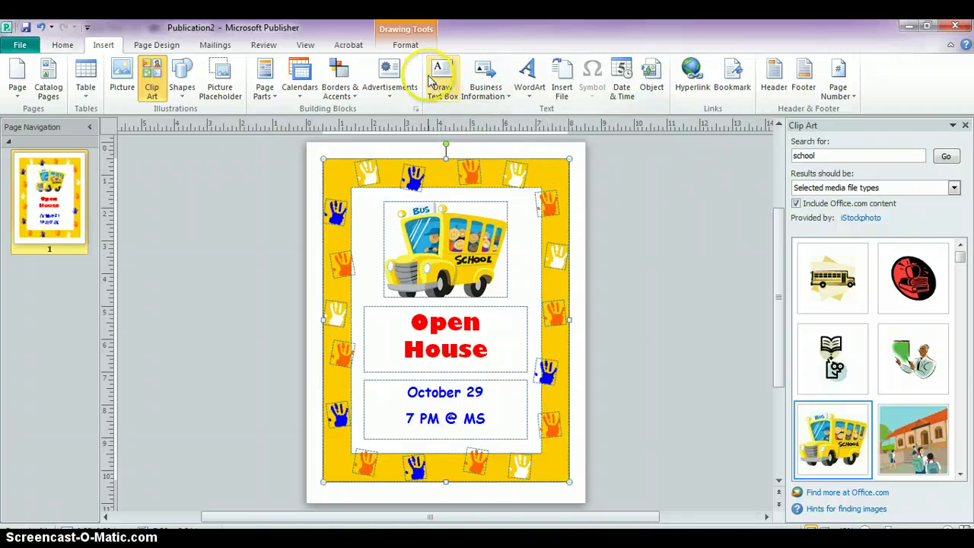
{"action": "left_click", "coordinate": [405, 30]}
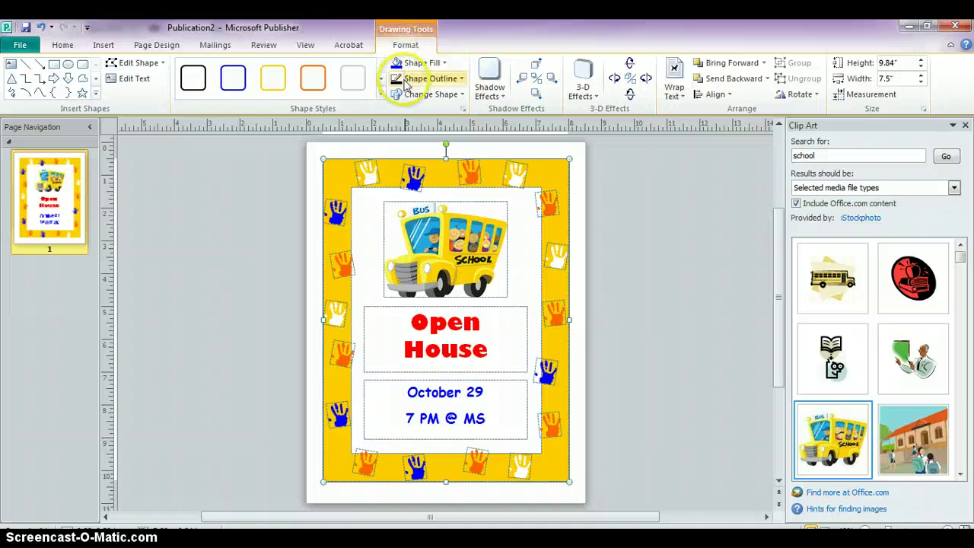
{"action": "left_click", "coordinate": [438, 66]}
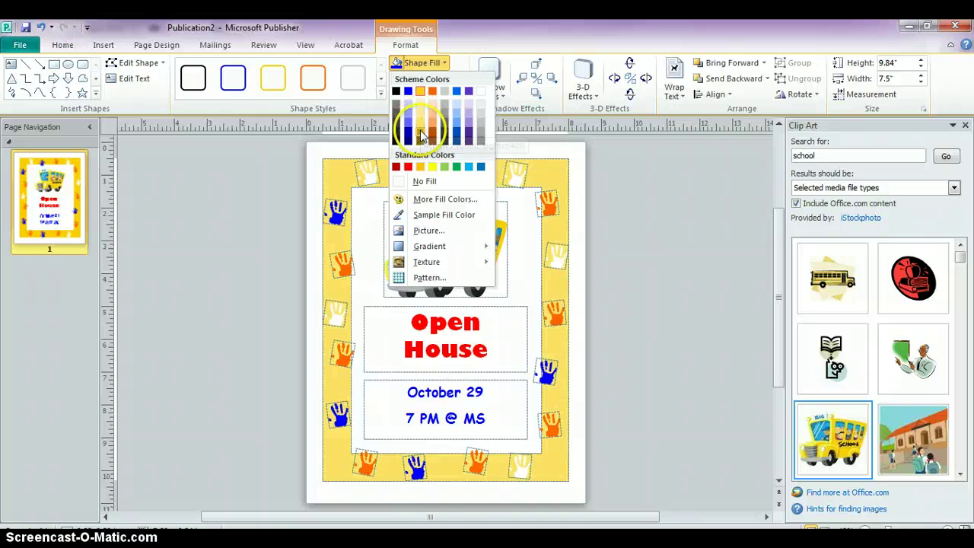
{"action": "left_click", "coordinate": [372, 174]}
{"action": "left_click", "coordinate": [416, 177]}
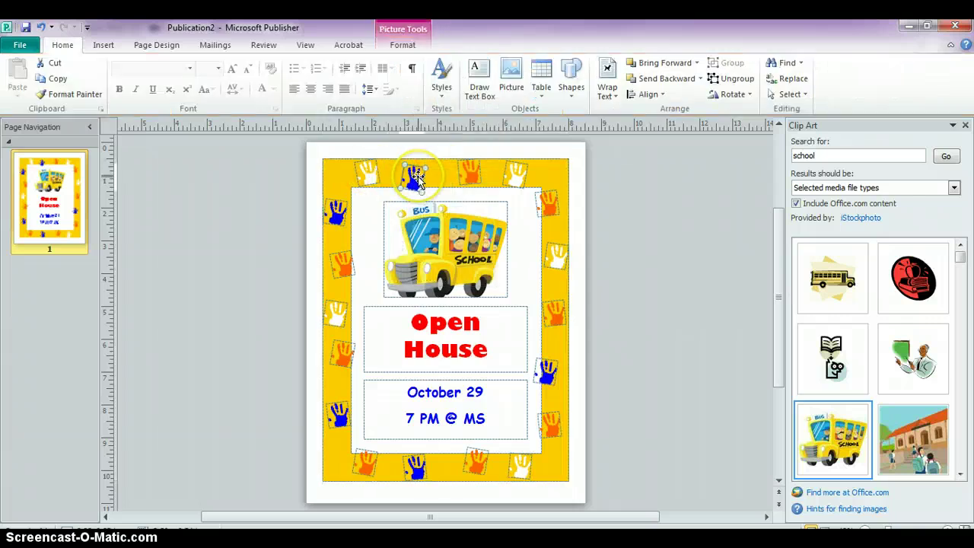
Rotate the school bus clip art a slight tilt clockwise
{"action": "left_click", "coordinate": [468, 171]}
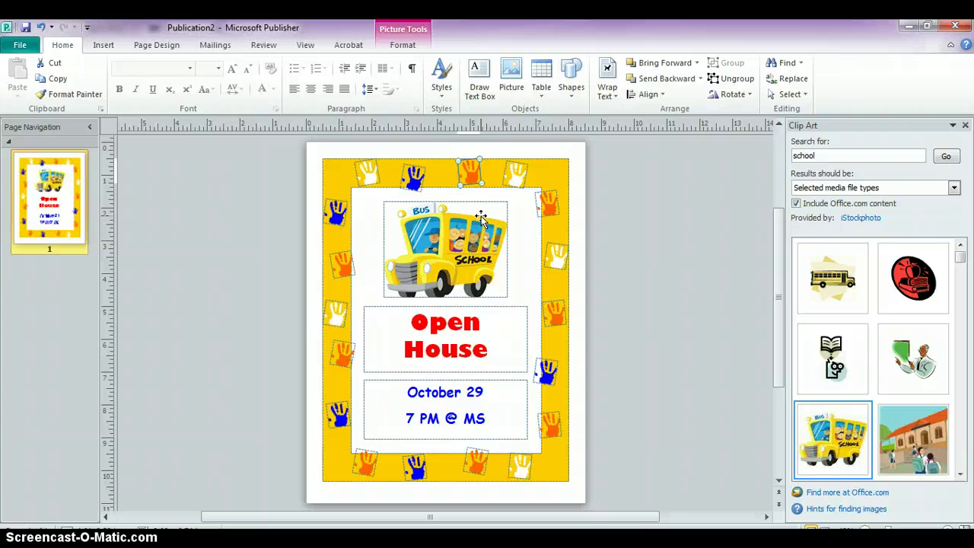
{"action": "left_click", "coordinate": [481, 217]}
{"action": "left_click", "coordinate": [446, 188]}
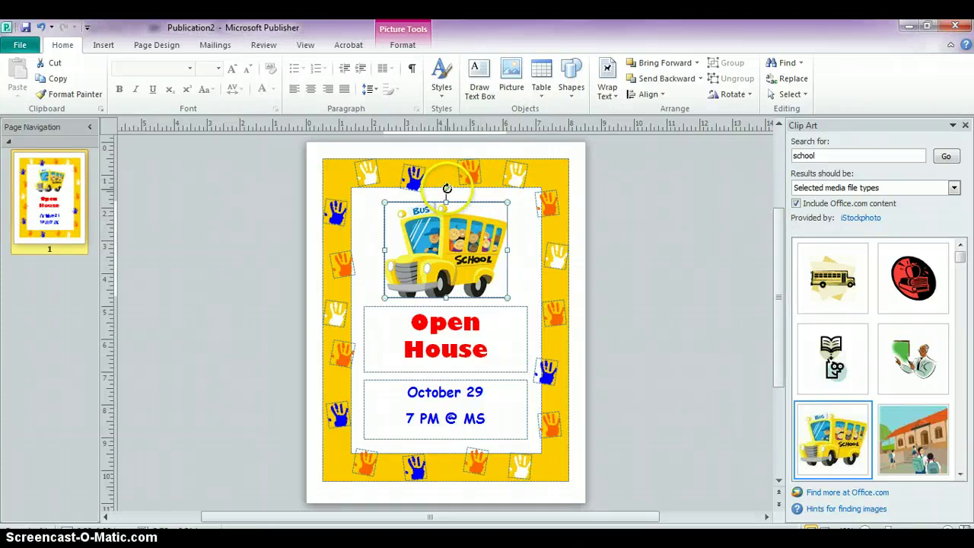
{"action": "mouse_move", "coordinate": [446, 196]}
{"action": "left_mouse_down"}
{"action": "mouse_move", "coordinate": [449, 177]}
{"action": "mouse_move", "coordinate": [462, 189]}
{"action": "left_mouse_up"}
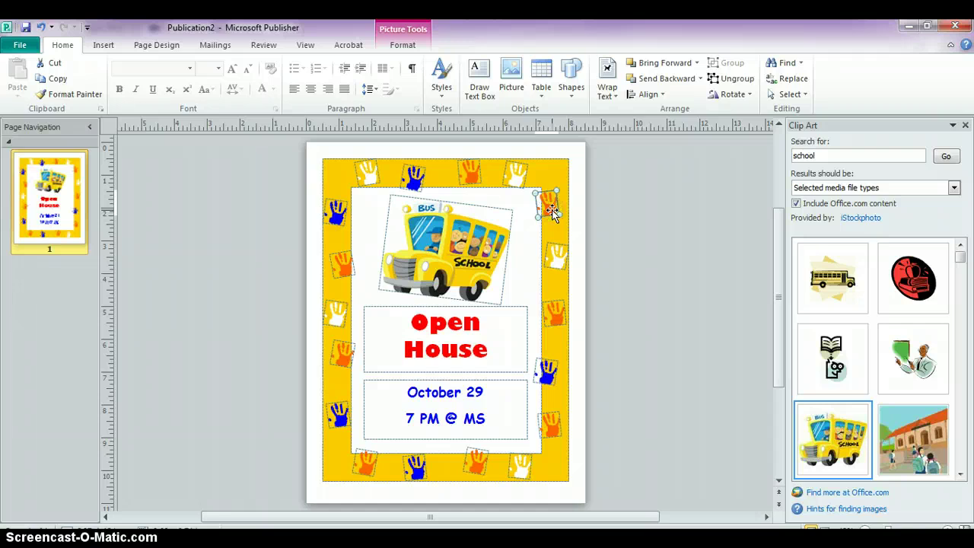
{"action": "left_click_drag", "start_coordinate": [555, 194], "coordinate": [554, 193]}
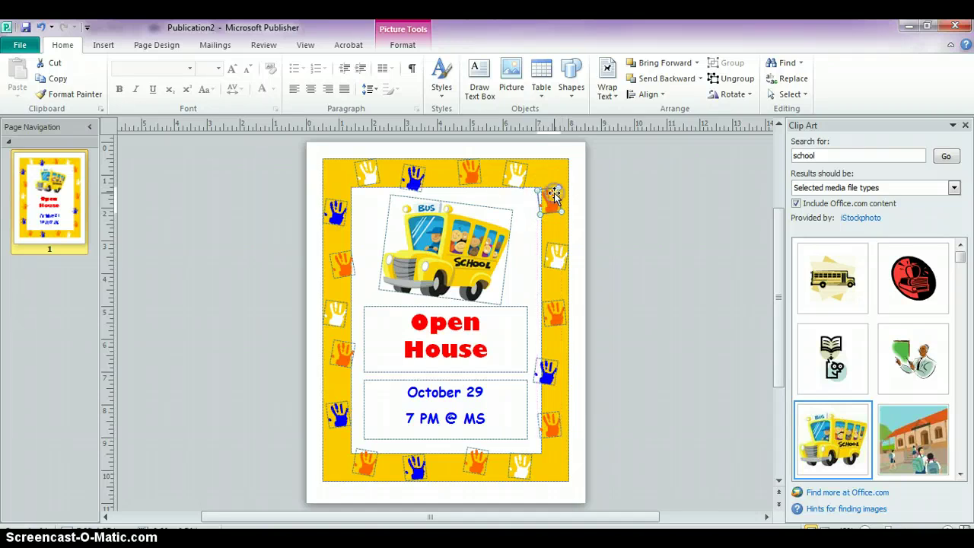
{"action": "left_click", "coordinate": [554, 275]}
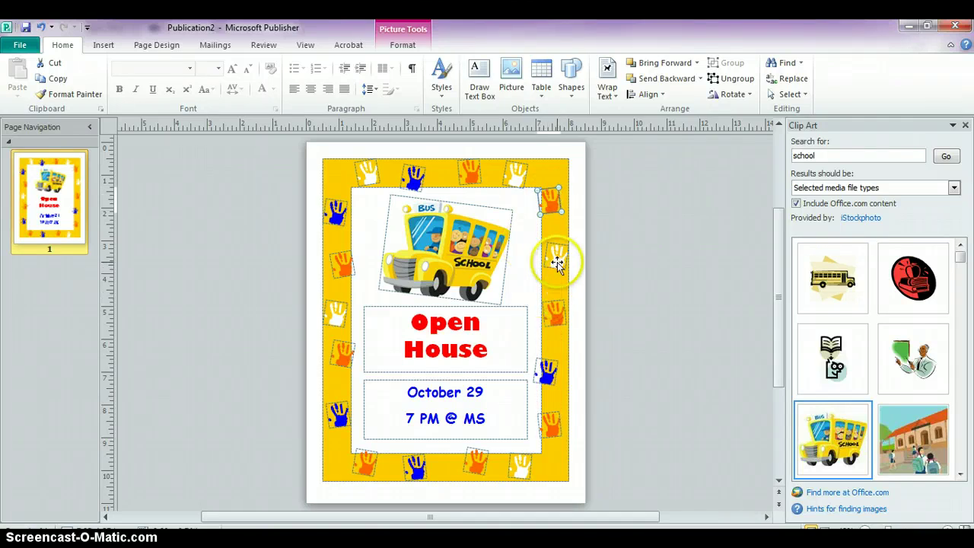
{"action": "left_click", "coordinate": [451, 359]}
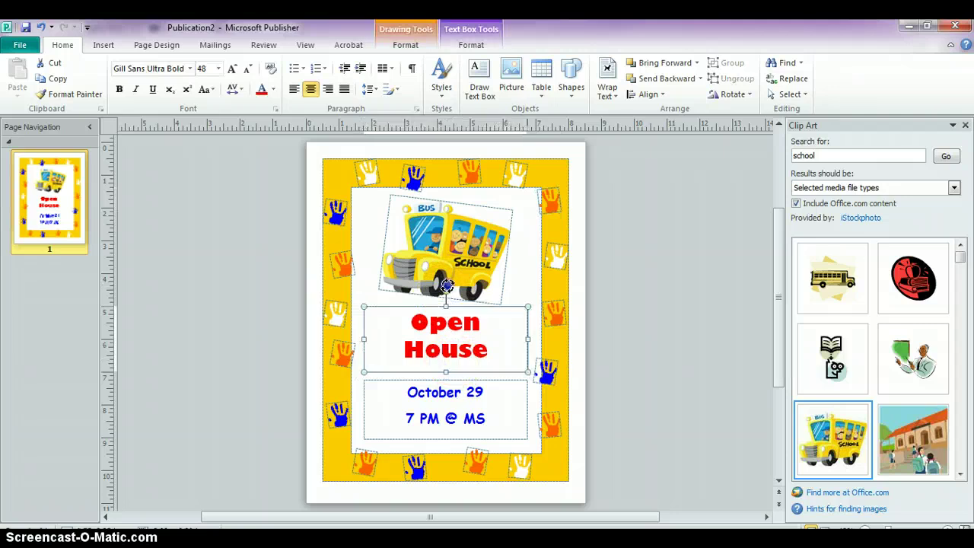
Tilt the Open House box counterclockwise, enlarge it, and Best Fit its text to 43.1 pt
{"action": "left_click_drag", "start_coordinate": [446, 285], "coordinate": [442, 293]}
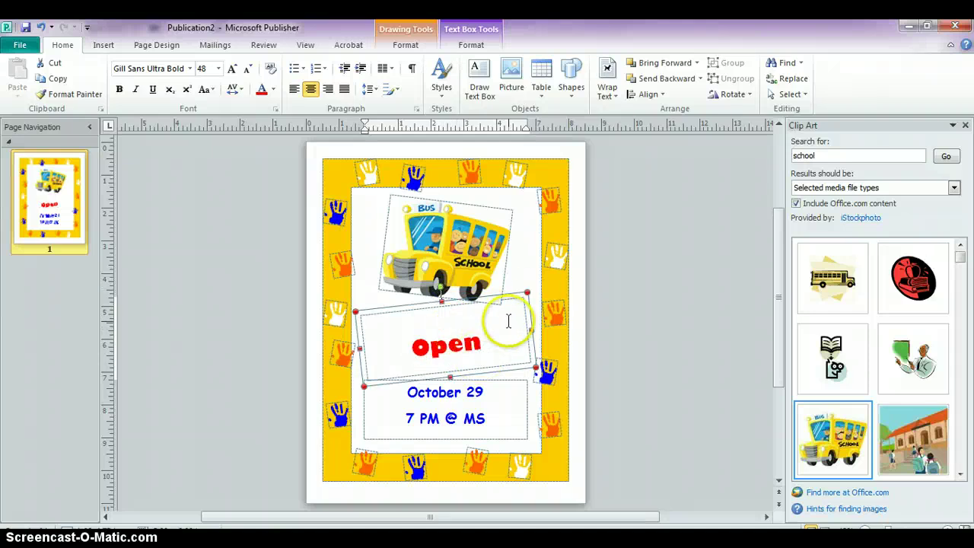
{"action": "left_click_drag", "start_coordinate": [528, 292], "coordinate": [539, 277]}
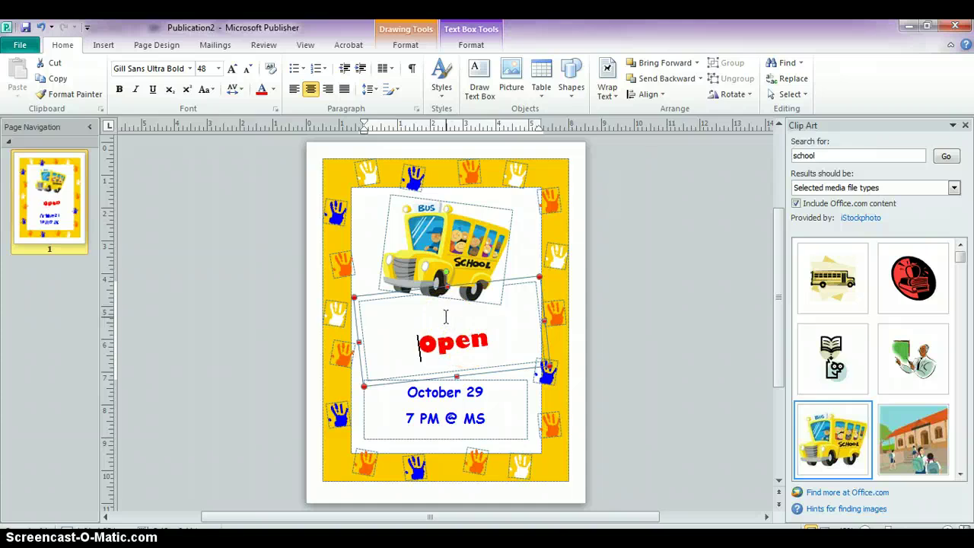
{"action": "left_click", "coordinate": [439, 309]}
{"action": "right_click", "coordinate": [440, 310]}
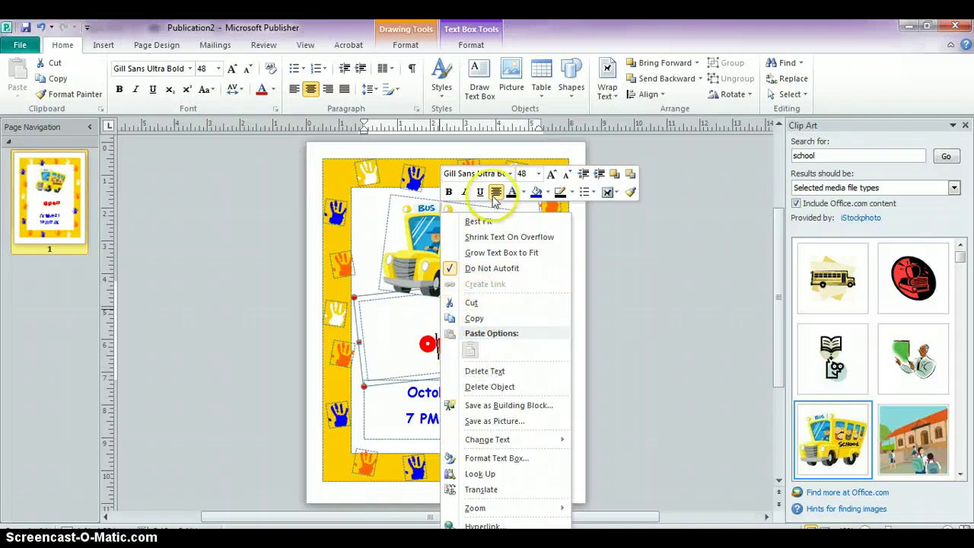
{"action": "left_click", "coordinate": [487, 222]}
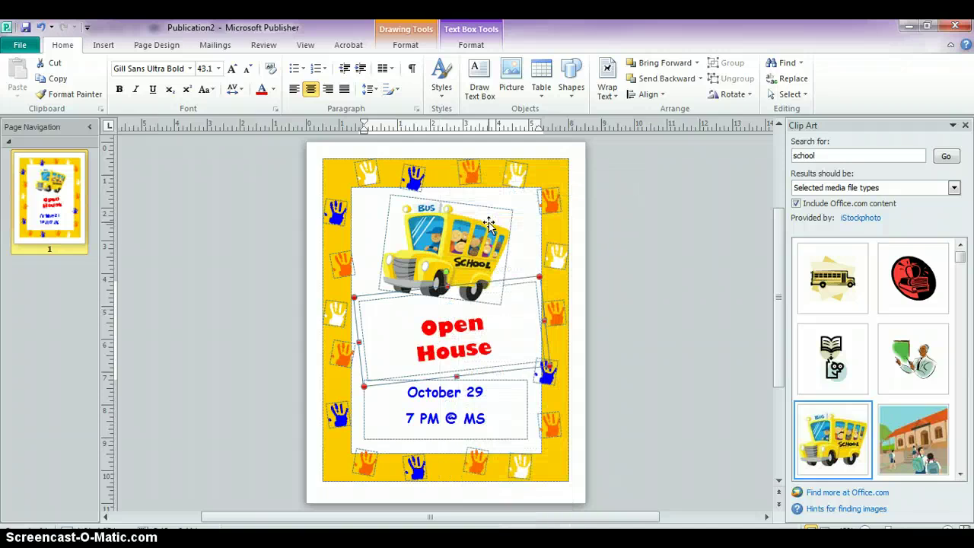
{"action": "left_click", "coordinate": [526, 250]}
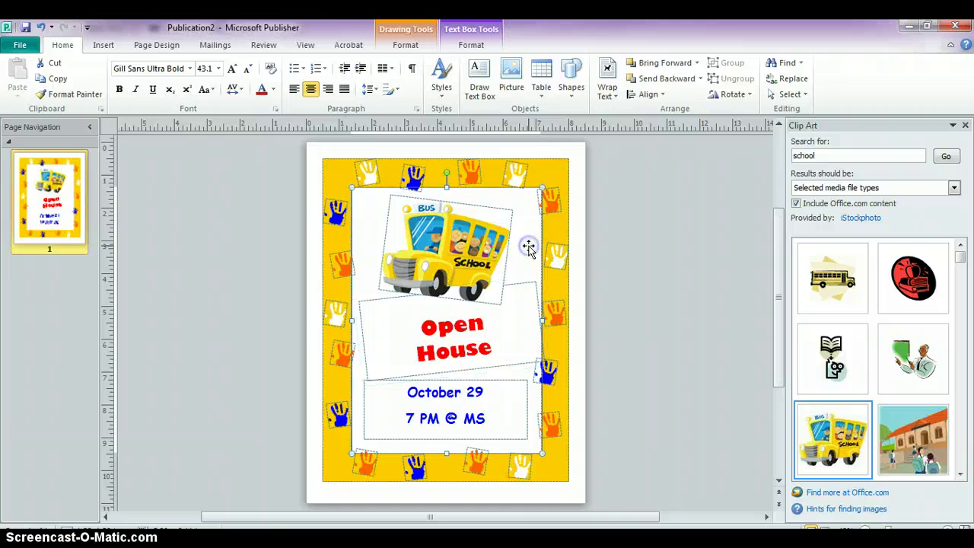